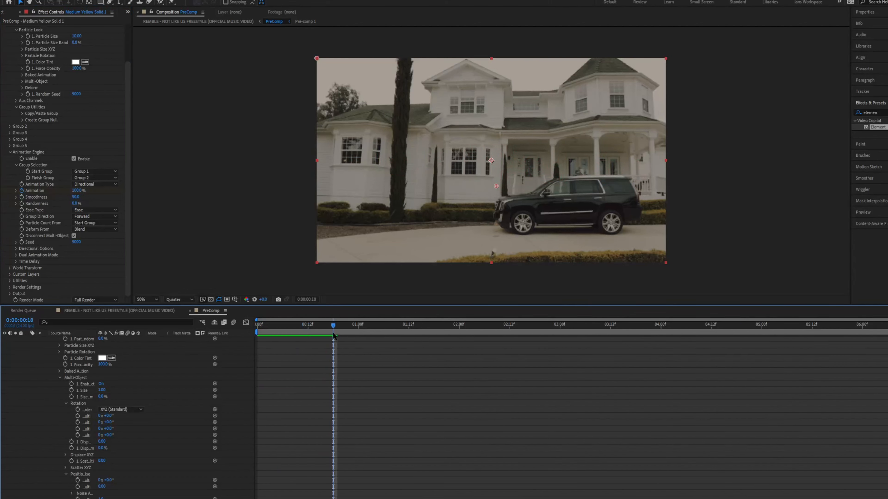
- Reset the Animation Engine's Animation to 0% at 0:00:00:18 as an end keyframe and show only the solid layer's keyframed properties
right_click(80, 191)
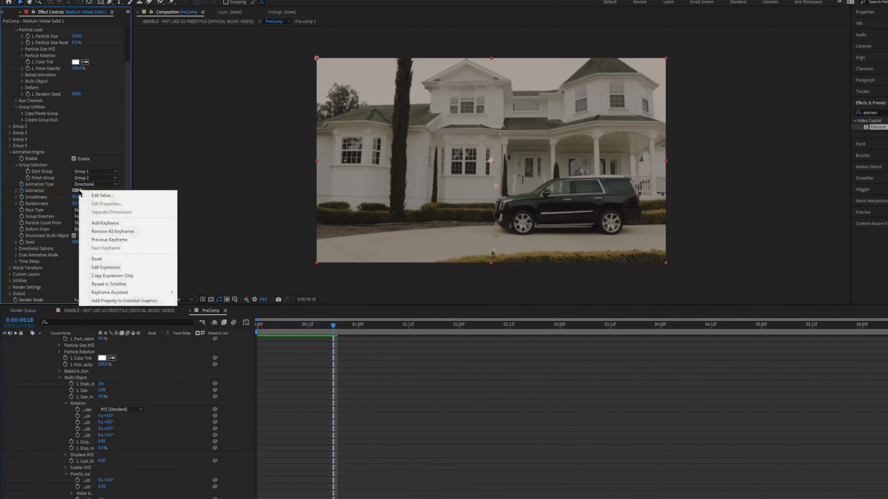
left_click(96, 259)
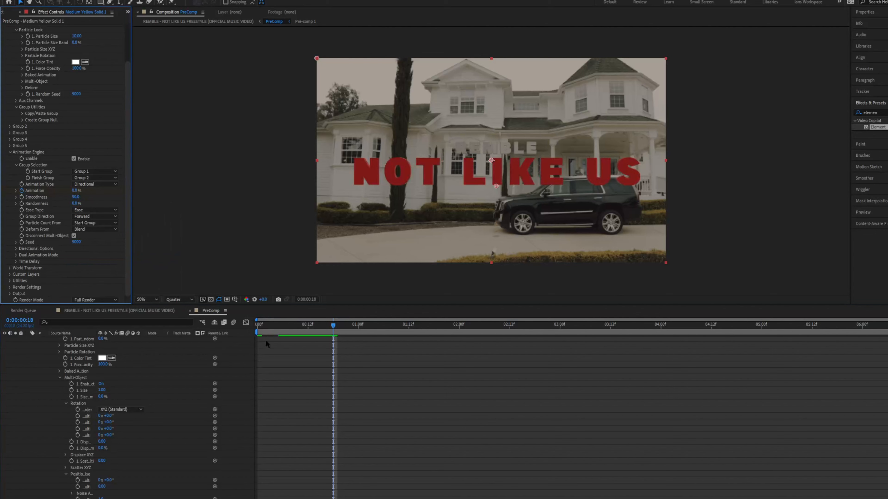
scroll(306, 359, "up", 3)
left_click(332, 337)
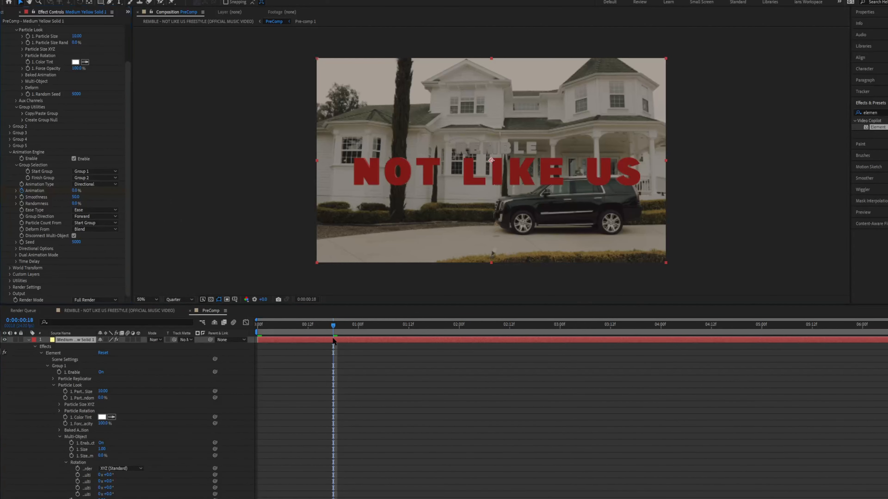
key("u")
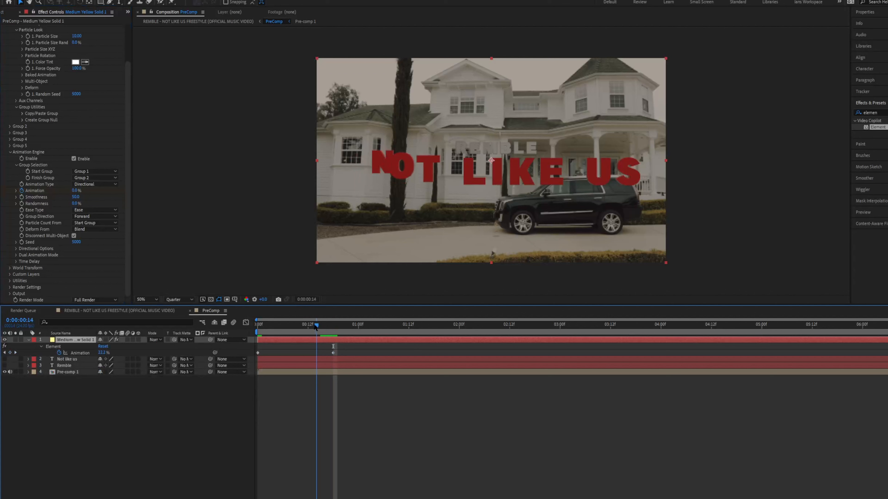
- Preview the text animation and move its ending Animation keyframe out to about 0:00:01:15
left_click_drag(316, 326, 282, 327)
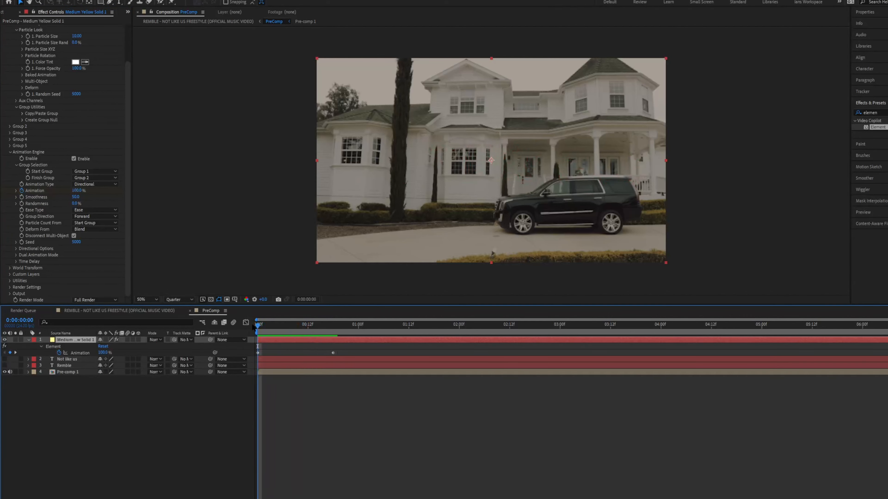
key("space")
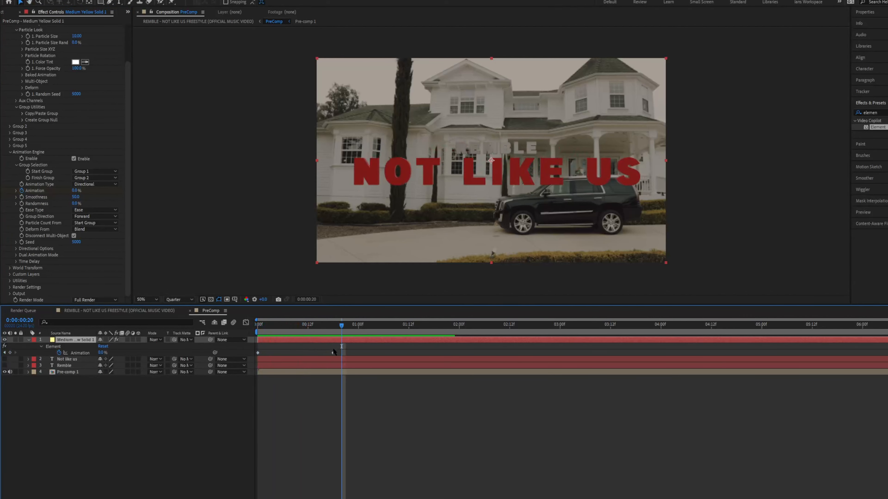
left_click(333, 352)
key("Home")
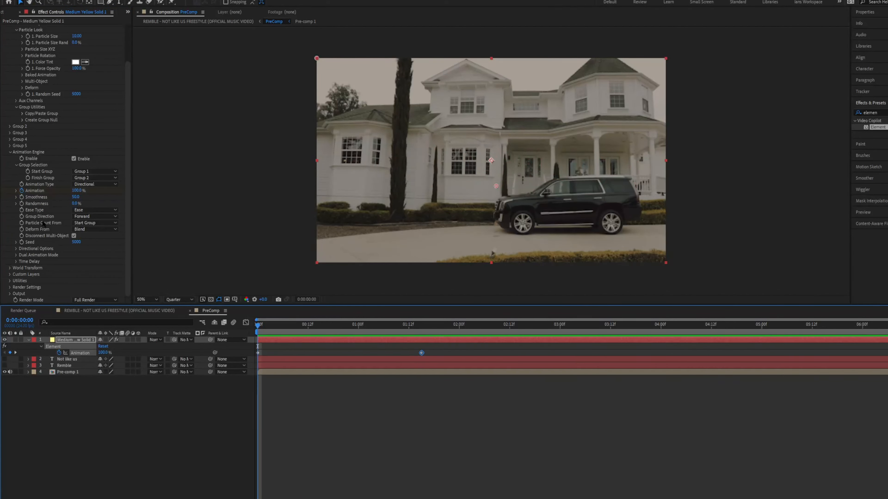
- Keyframe the Multi-Object Rotation Random of Group 1 at +90° on the first frame
scroll(43, 224, "up", 3)
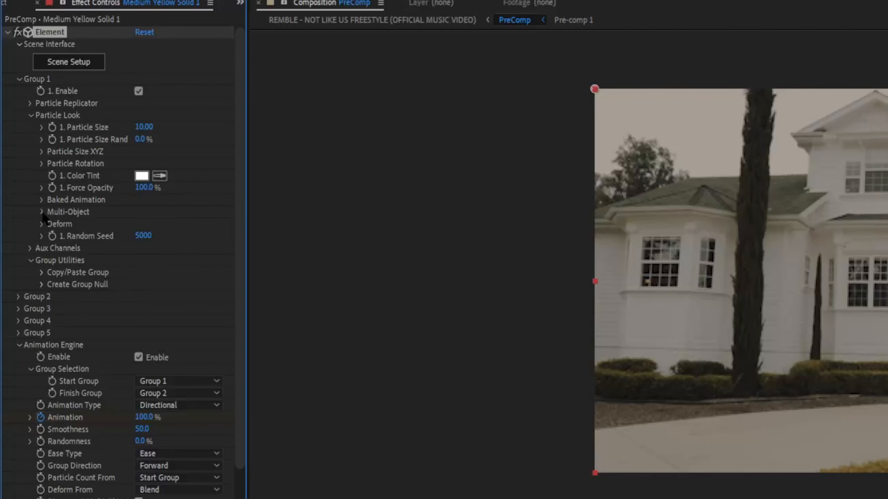
left_click(42, 212)
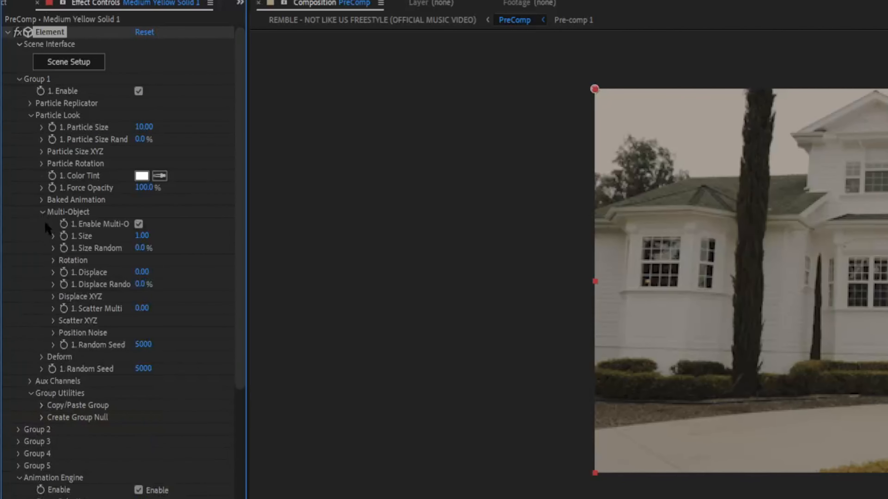
left_click(53, 260)
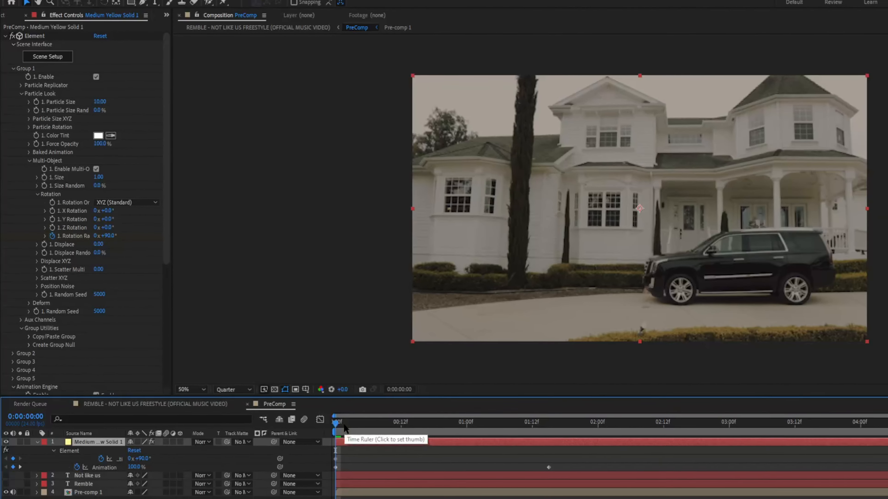
- Reset Rotation Random to 0° at 0:00:01:21 as a second keyframe and preview the text assembling
left_click_drag(344, 427, 545, 451)
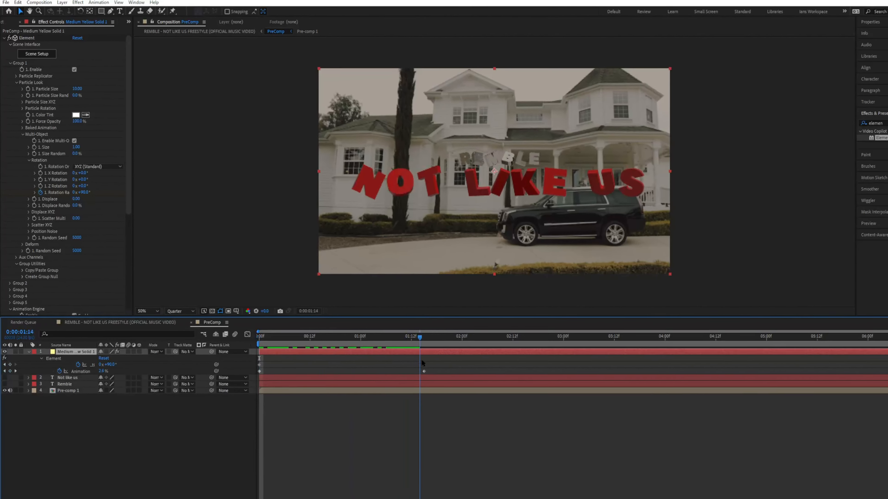
mouse_move(421, 360)
left_mouse_down()
mouse_move(416, 342)
mouse_move(425, 345)
left_mouse_up()
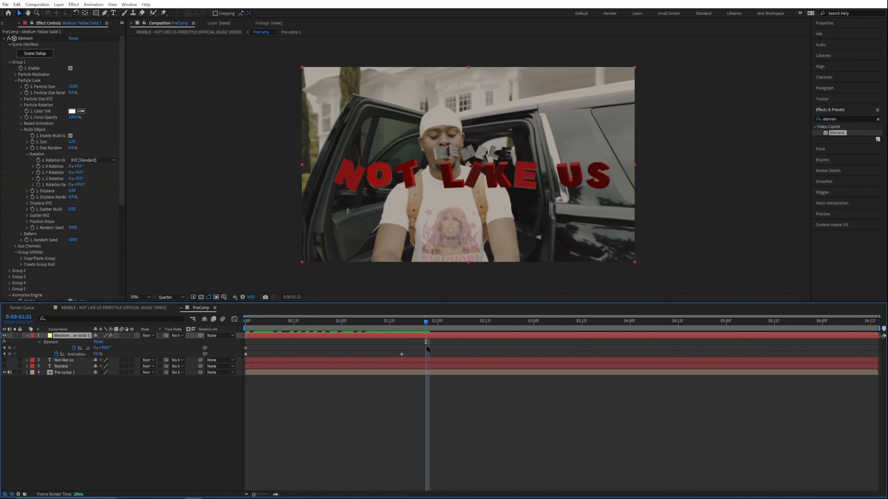
right_click(82, 186)
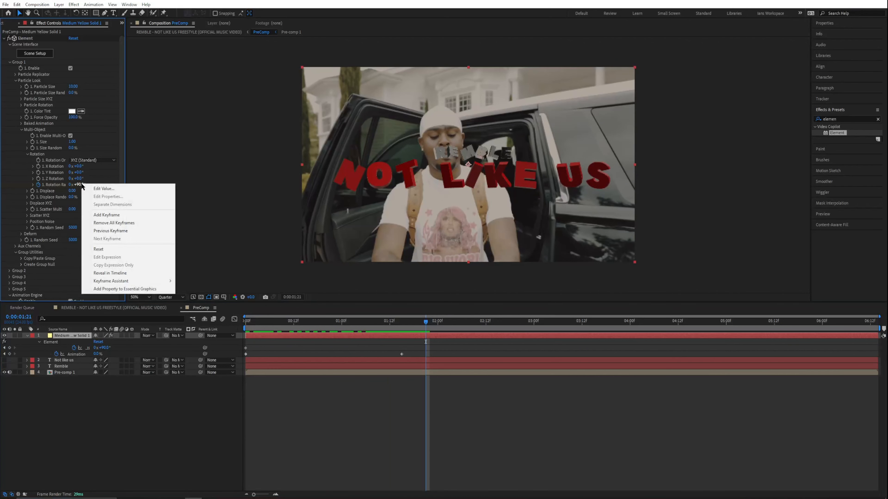
left_click(99, 249)
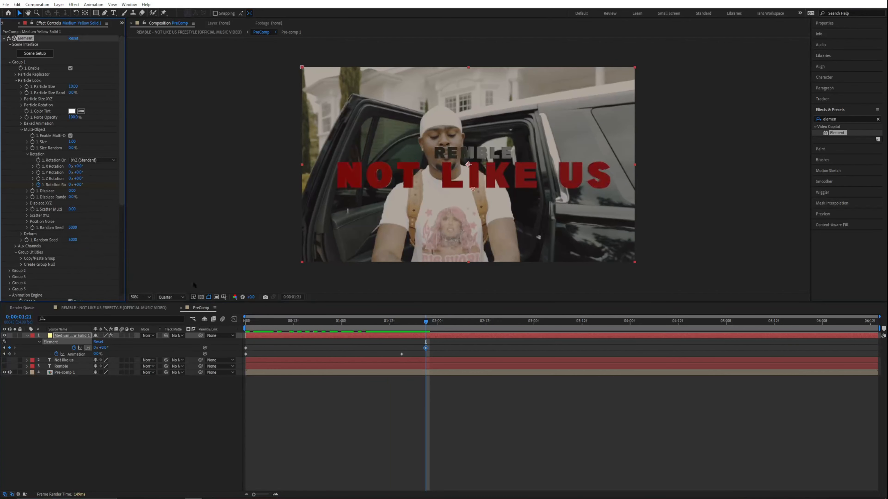
left_click_drag(351, 330, 326, 331)
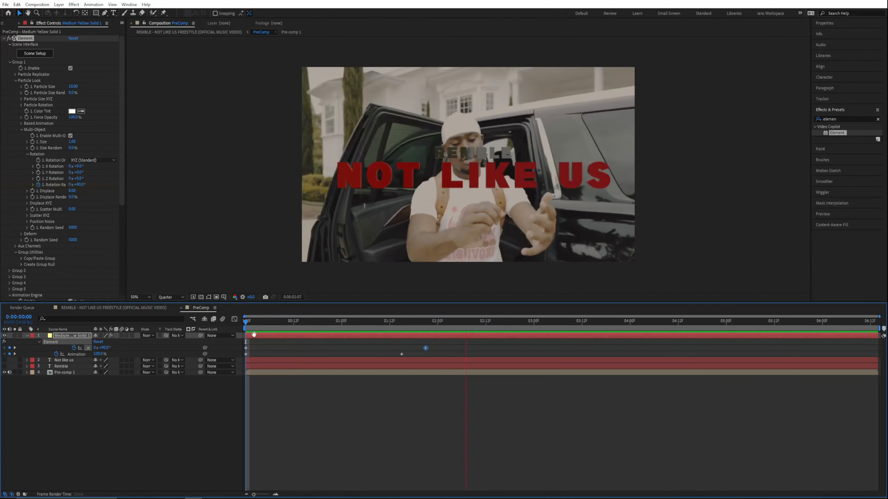
key("space")
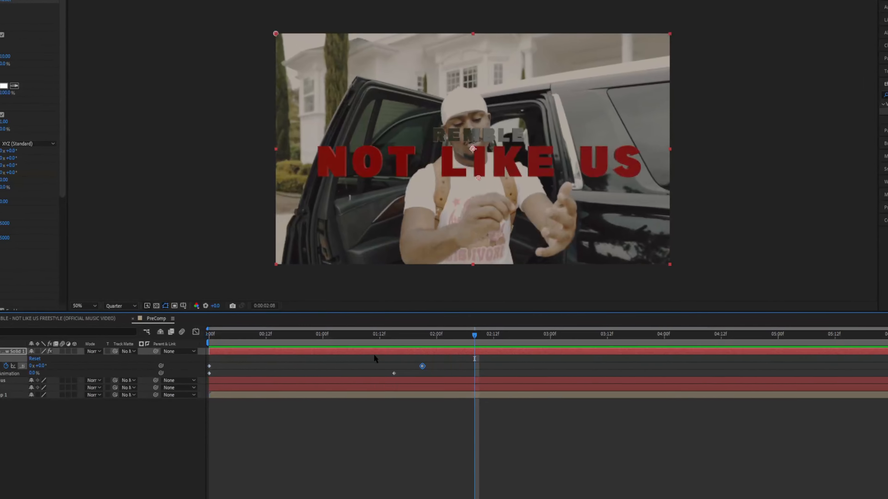
- Copy the ending keyframes of Rotation Random and Animation and paste them at 0:00:02:14 to hold the assembled title
left_click_drag(381, 360, 431, 448)
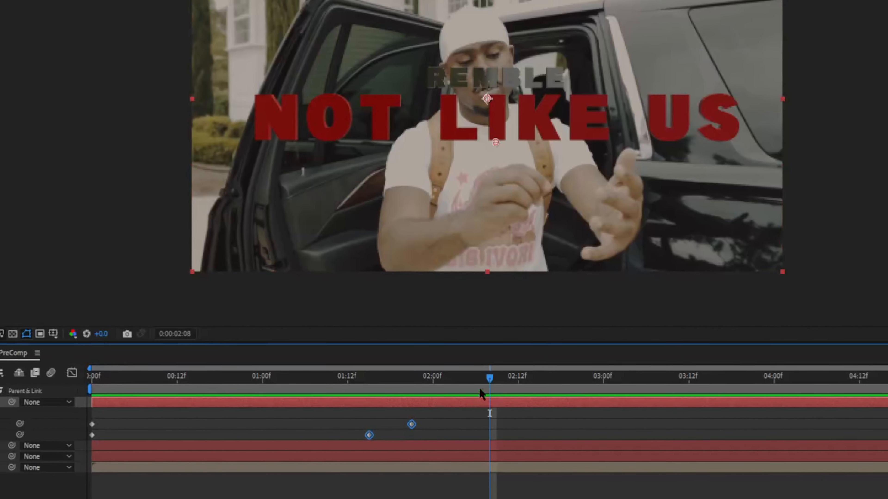
left_click_drag(489, 378, 531, 384)
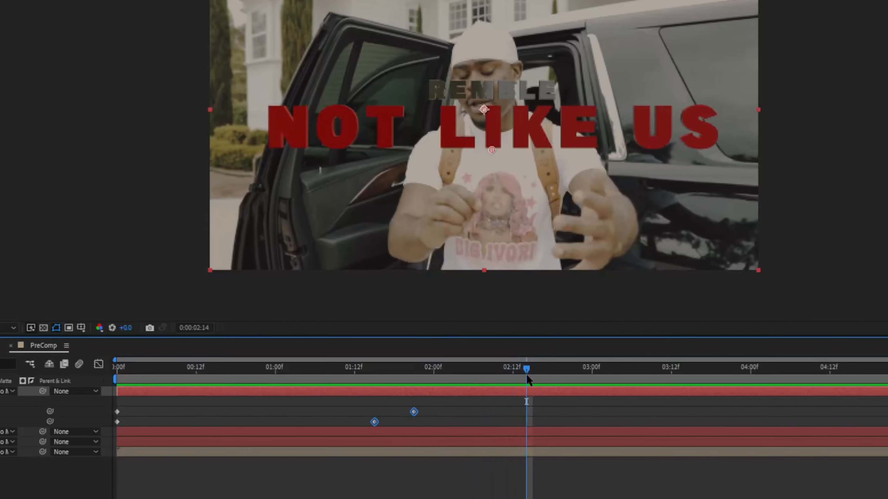
key("ctrl+v")
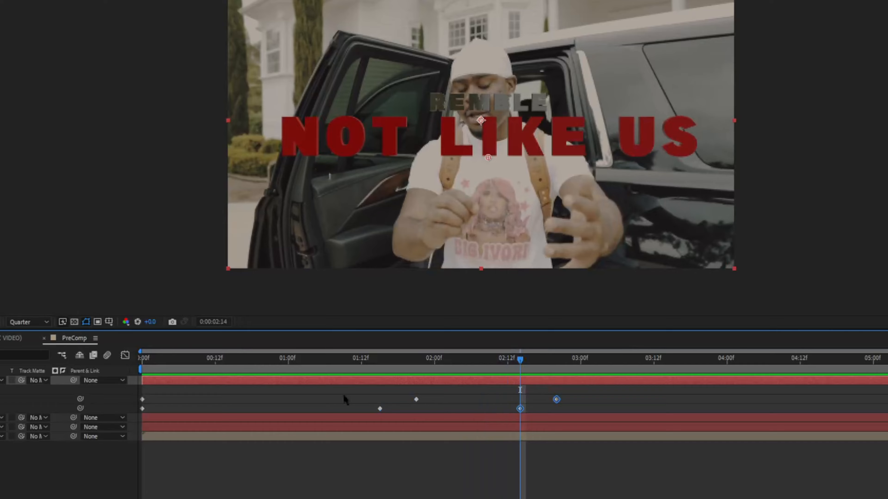
- Copy the two starting keyframes, paste them at about 0:00:03:18 to animate the title out, and preview the result
left_click_drag(520, 359, 185, 391)
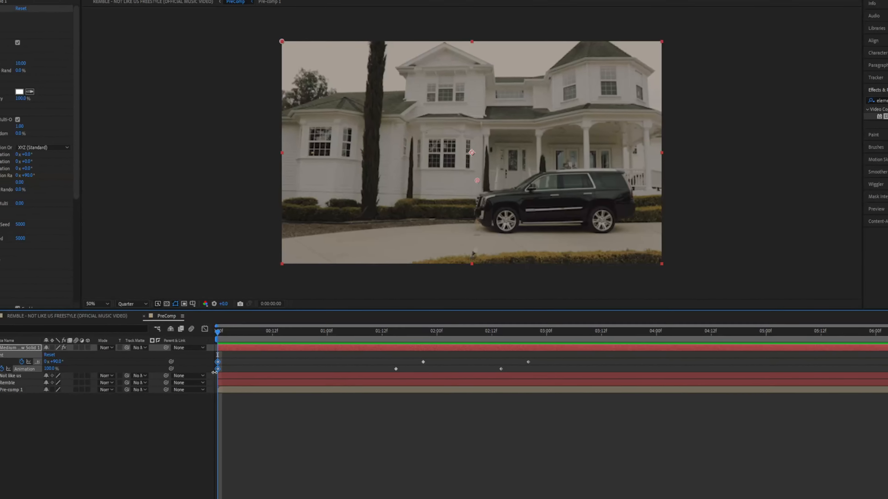
left_click_drag(421, 330, 610, 336)
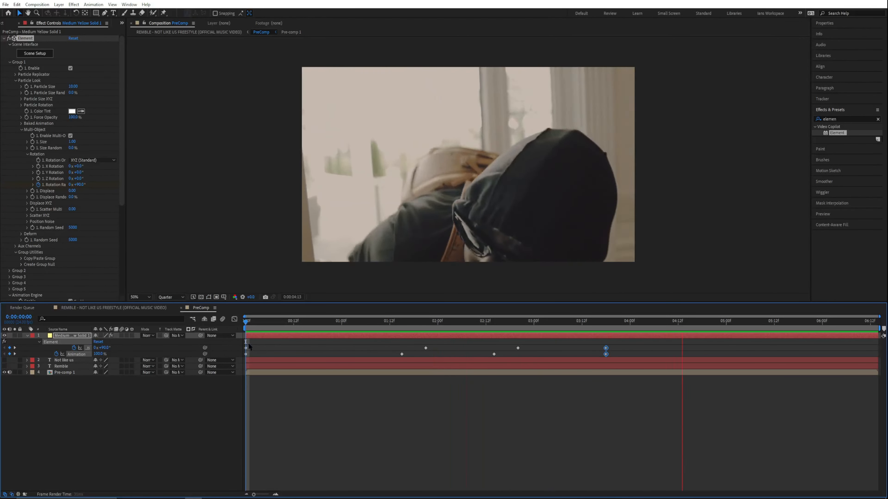
left_click(279, 325)
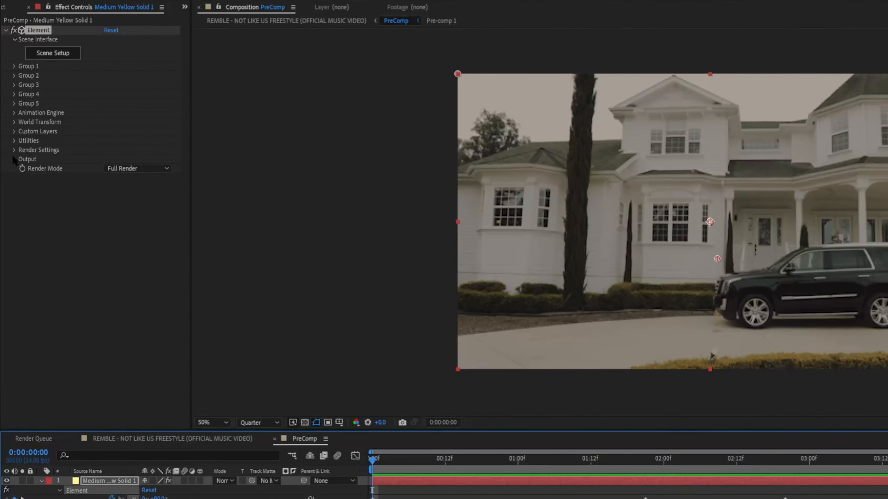
- Set Motion Blur to On in the Element render settings with a shutter angle of 246, and preview the blurred animation
left_click(13, 150)
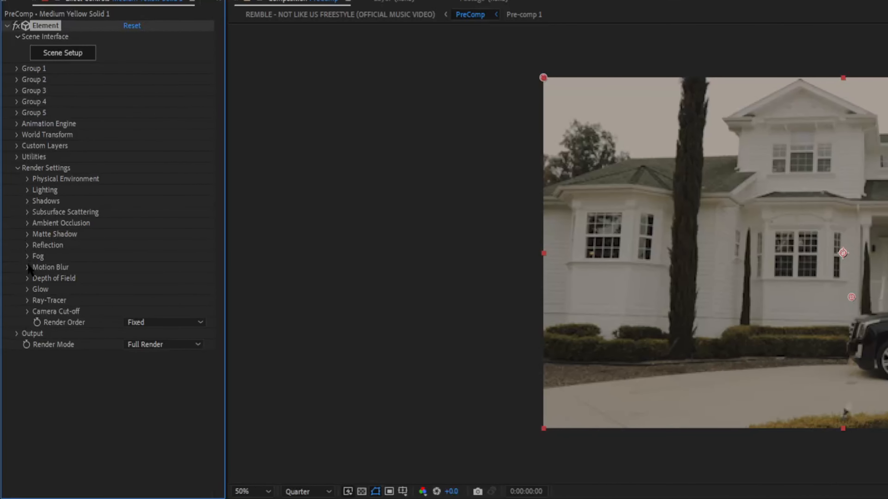
left_click(28, 268)
left_click(149, 279)
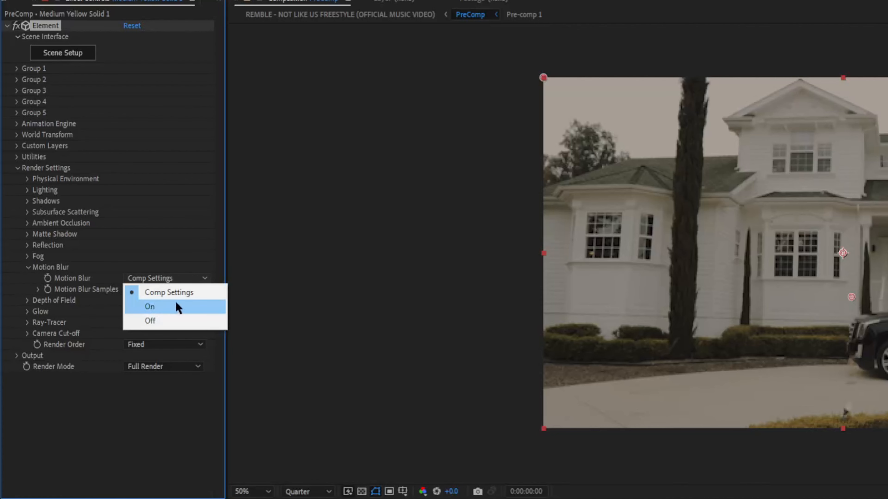
left_click(163, 311)
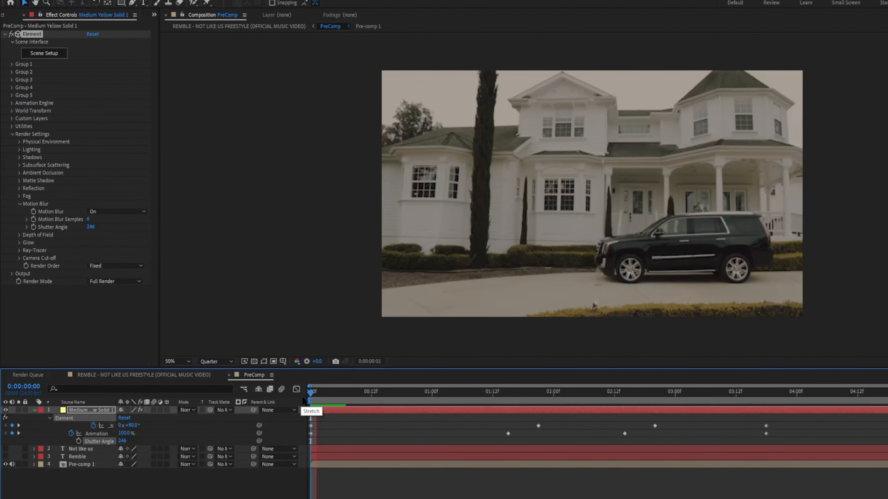
key("space")
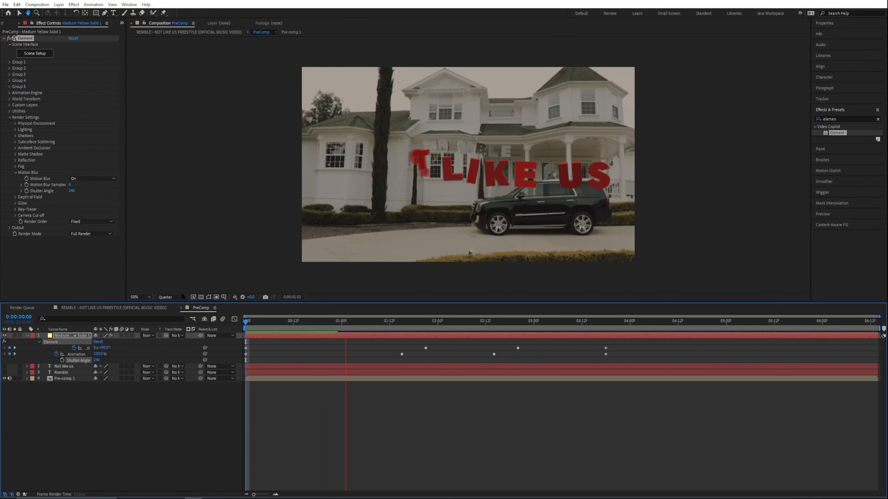
left_click_drag(340, 325, 250, 332)
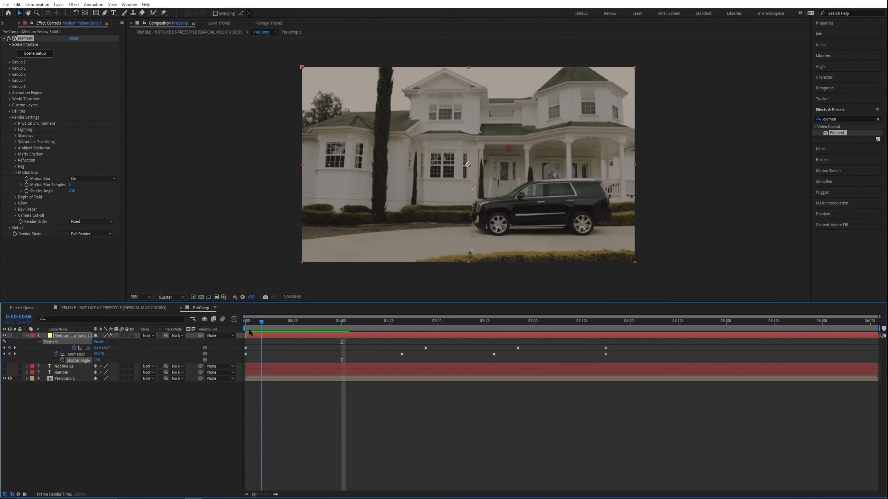
left_click(193, 297)
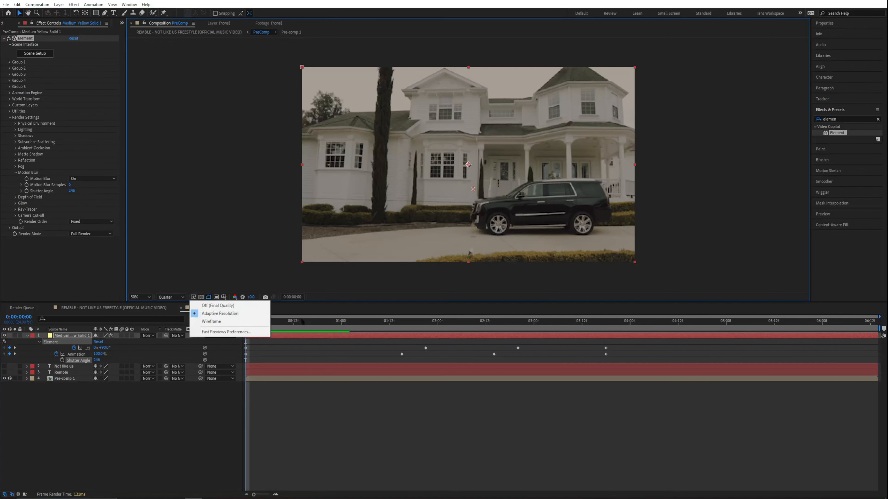
left_click(290, 324)
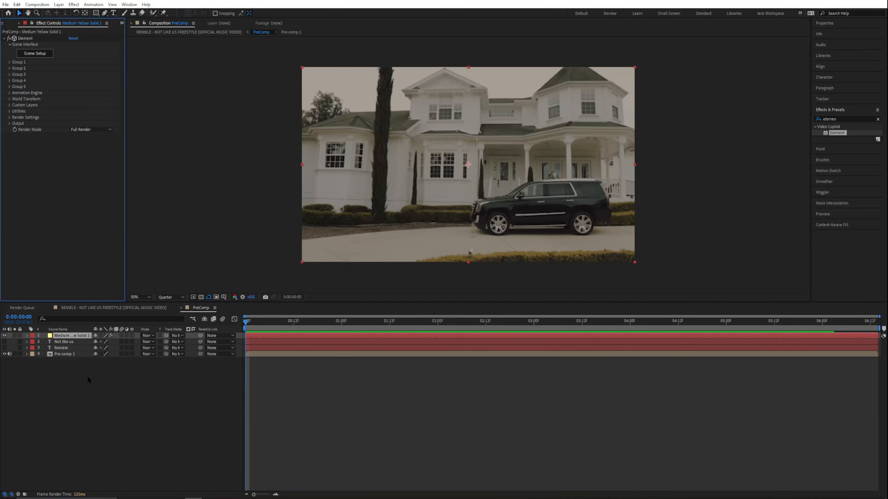
- Pre-compose the Medium Yellow Solid 1 layer, moving all attributes into the new composition
right_click(252, 337)
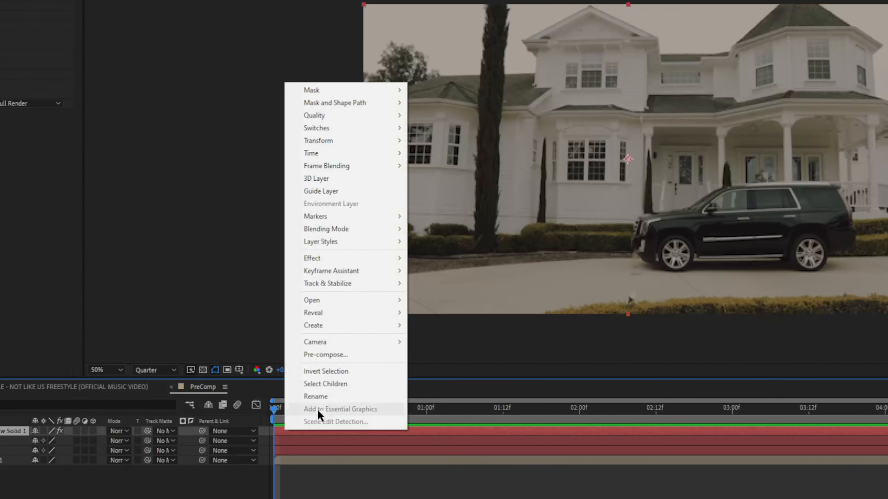
left_click(327, 355)
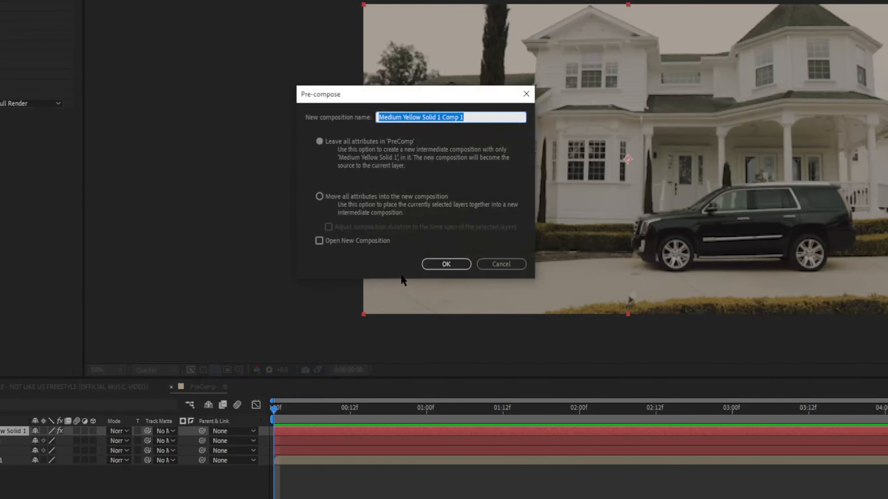
left_click(319, 197)
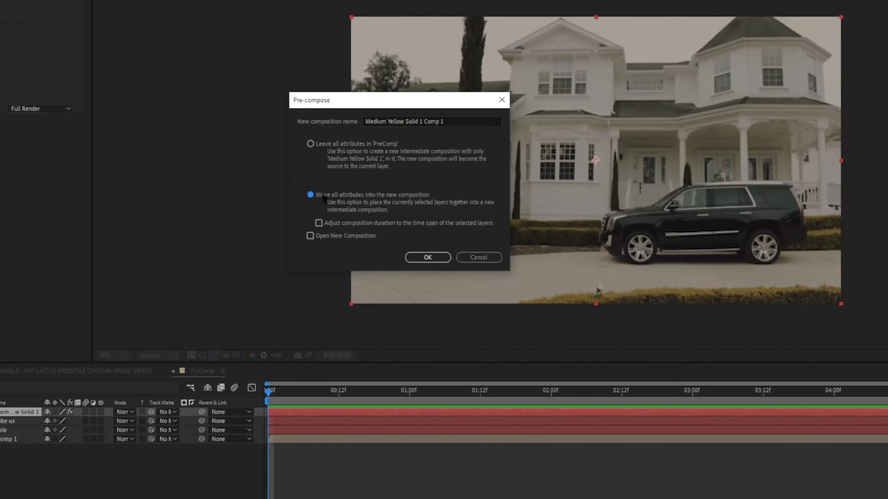
left_click(391, 244)
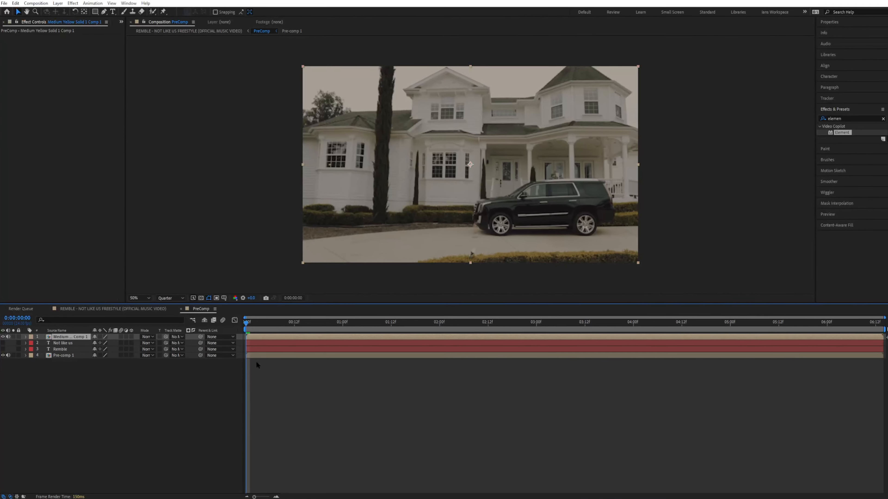
- Find the Turbulent Displace effect and apply it to the Medium Yellow Solid 1 Comp 1 layer
left_click(836, 111)
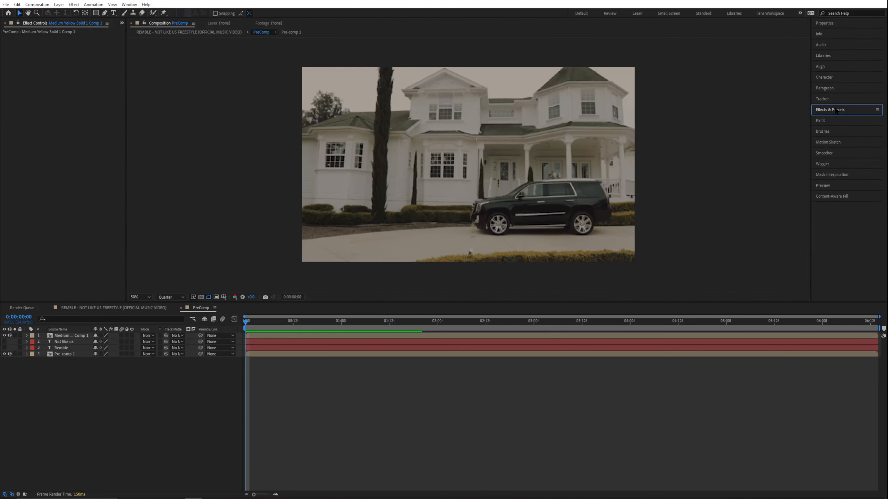
left_click(836, 111)
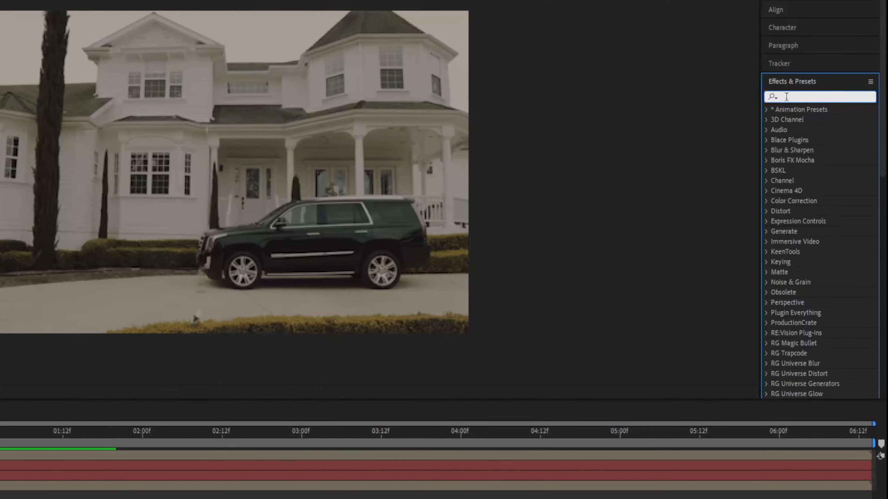
type("turbu")
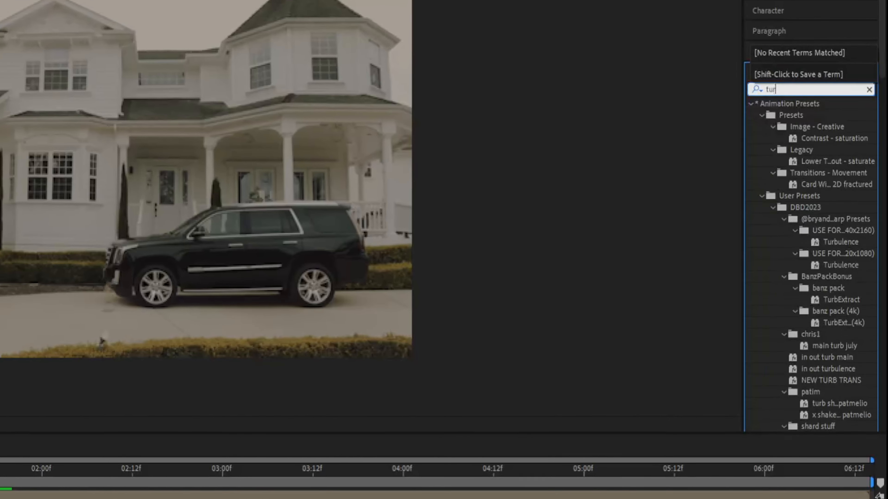
type("lent")
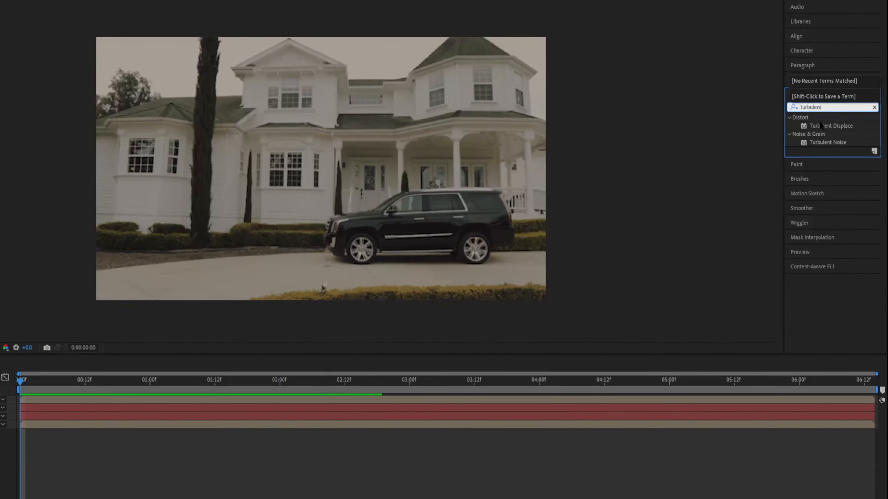
left_click_drag(813, 124, 655, 144)
left_click_drag(712, 147, 196, 356)
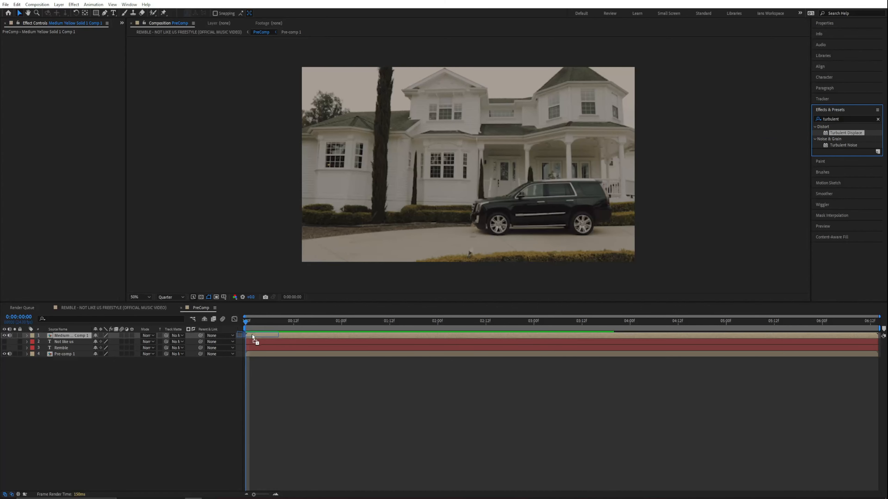
left_click_drag(252, 337, 252, 337)
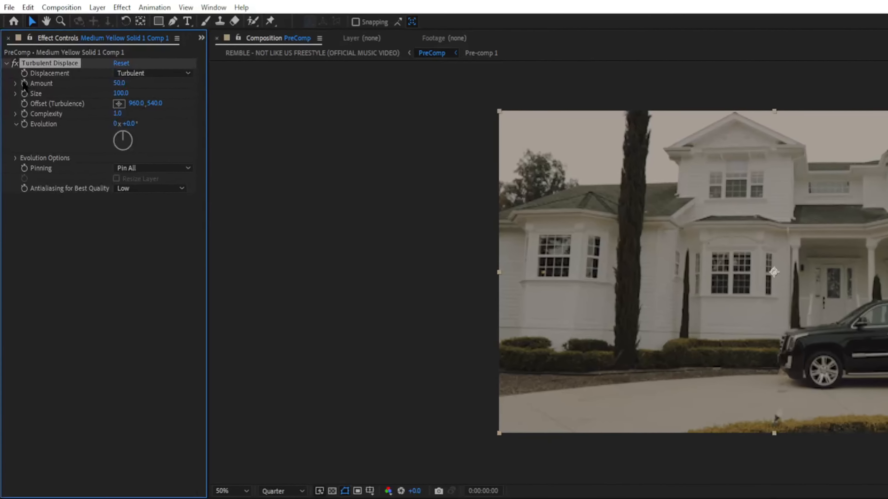
- Add starting keyframes for Turbulent Displace's Amount and Size at 0:00:00:00
left_click(23, 82)
left_click(24, 93)
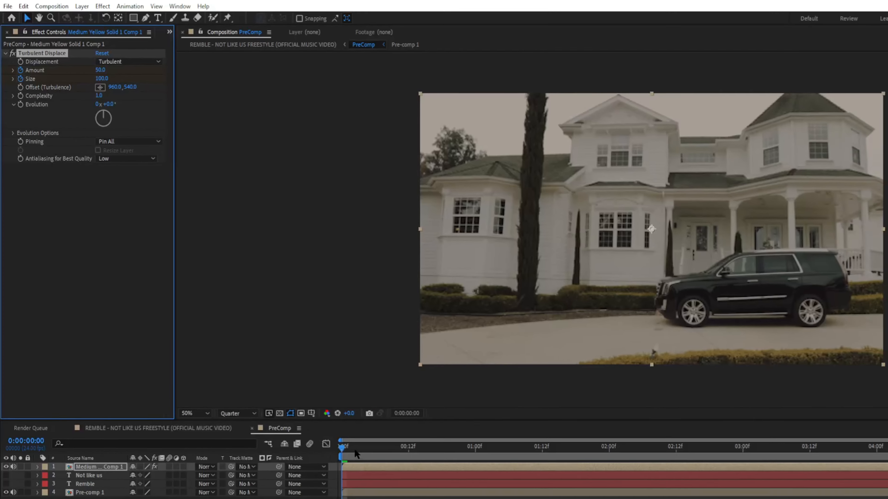
- Set Turbulent Displace's Amount to 0 at 0:00:02:01 and preview the title animation from the start
left_click_drag(343, 451, 441, 339)
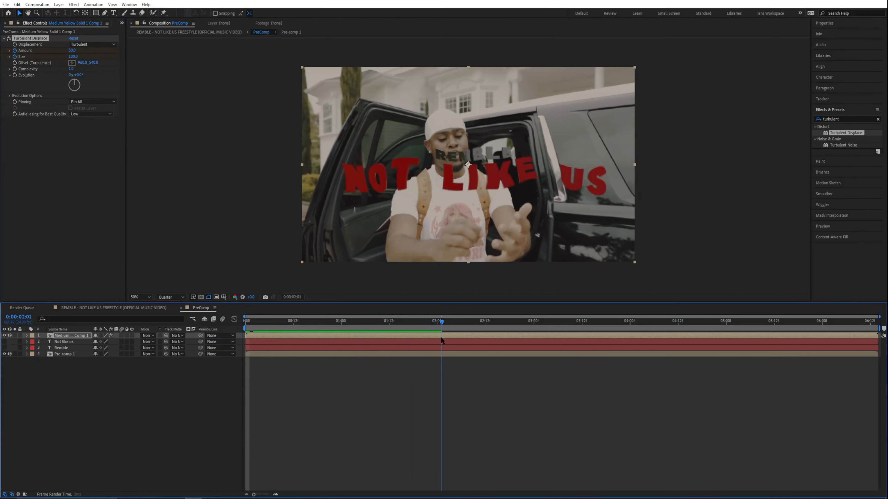
key("u")
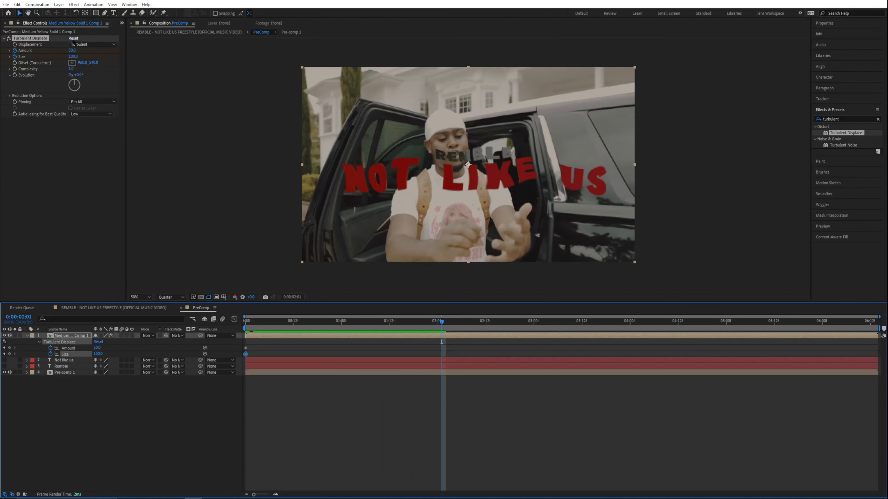
left_click(72, 50)
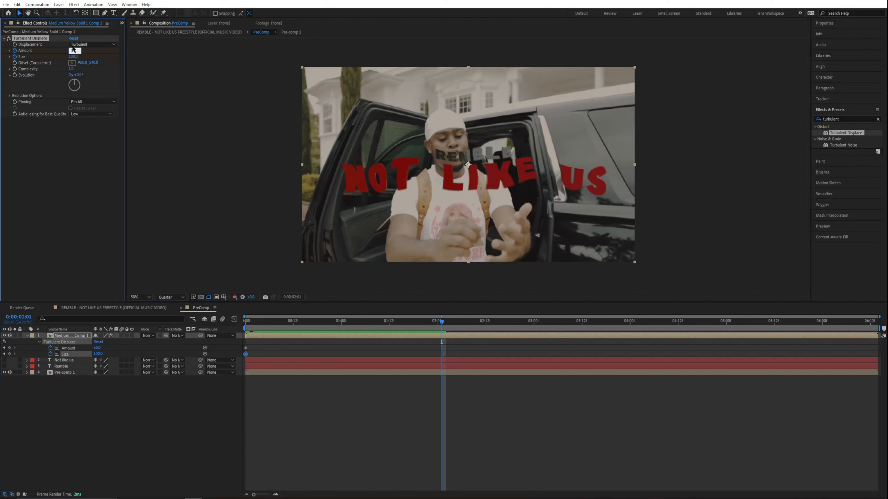
left_click_drag(423, 326, 245, 328)
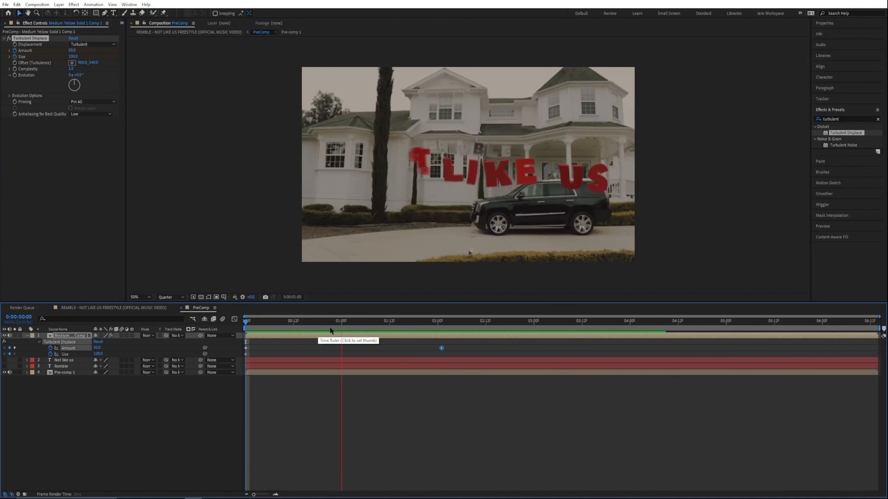
key("space")
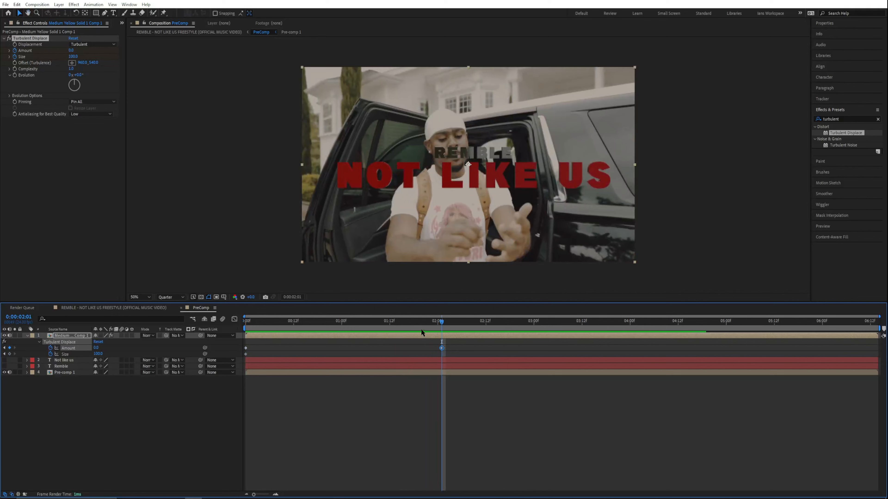
left_click_drag(418, 327, 175, 321)
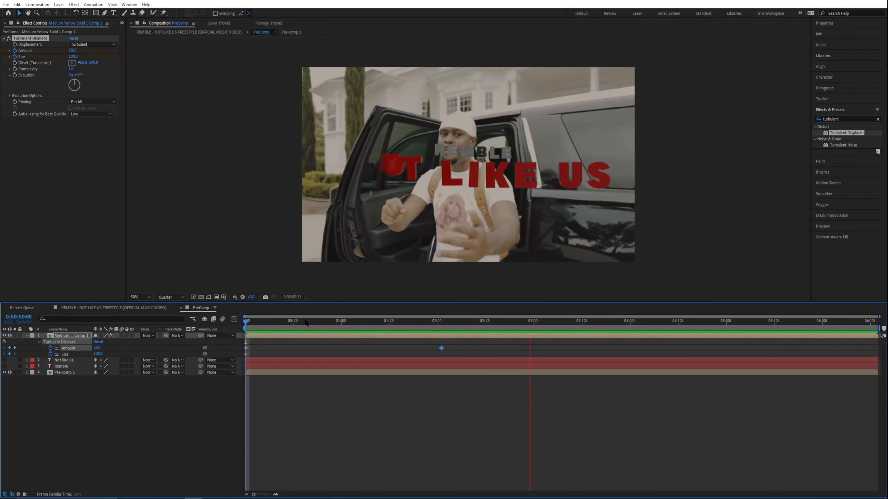
key("space")
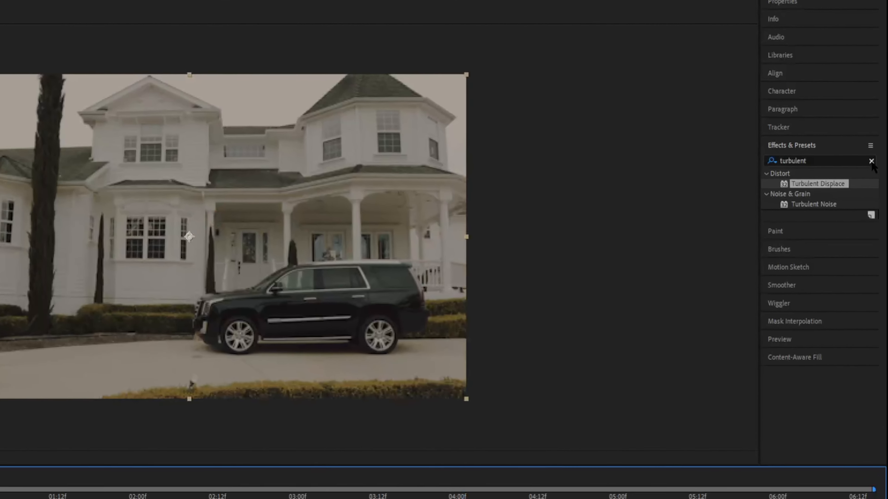
- Search the effects for "shadow" and apply Drop Shadow to the Medium Yellow Solid 1 Comp 1 layer
left_click(873, 144)
left_click(870, 169)
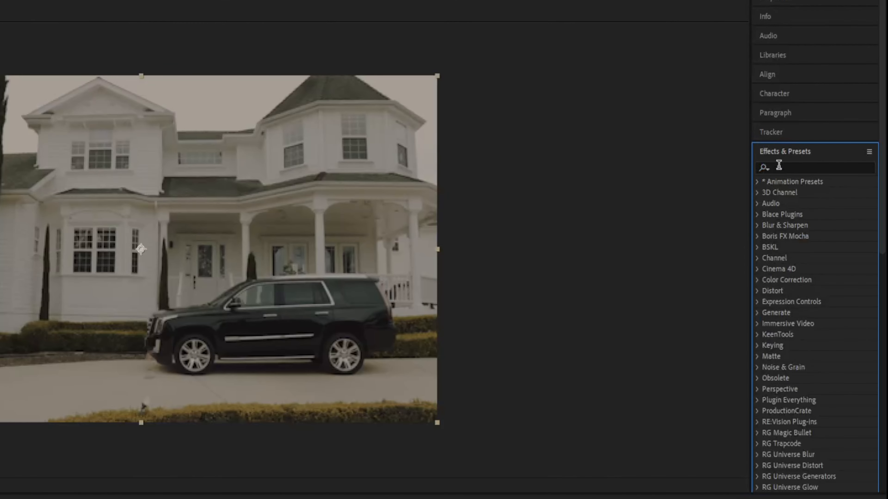
type("shadow")
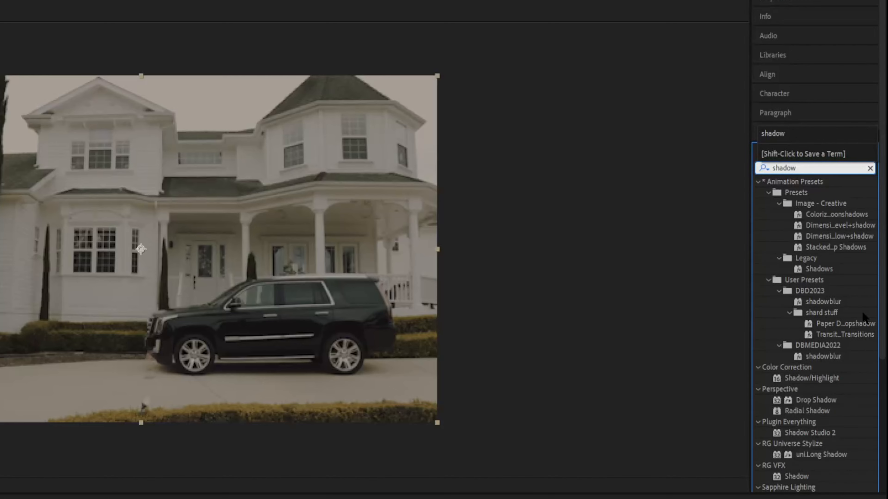
scroll(813, 329, "down", 3)
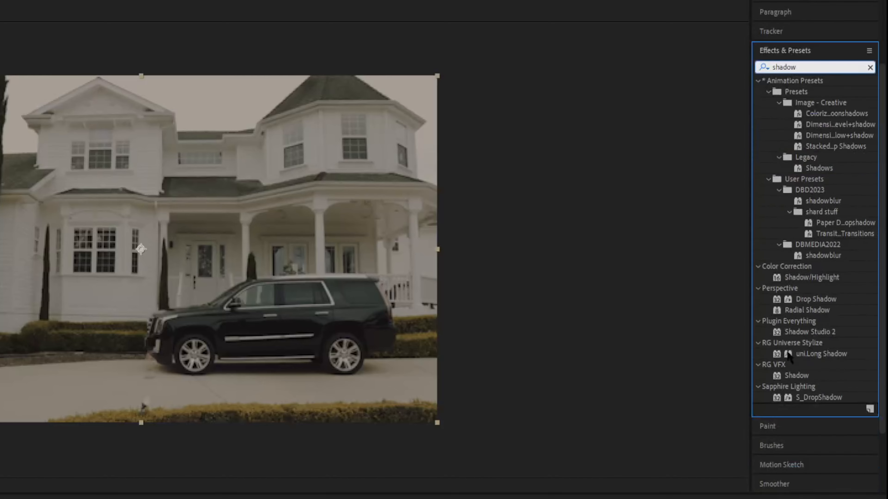
left_click(814, 300)
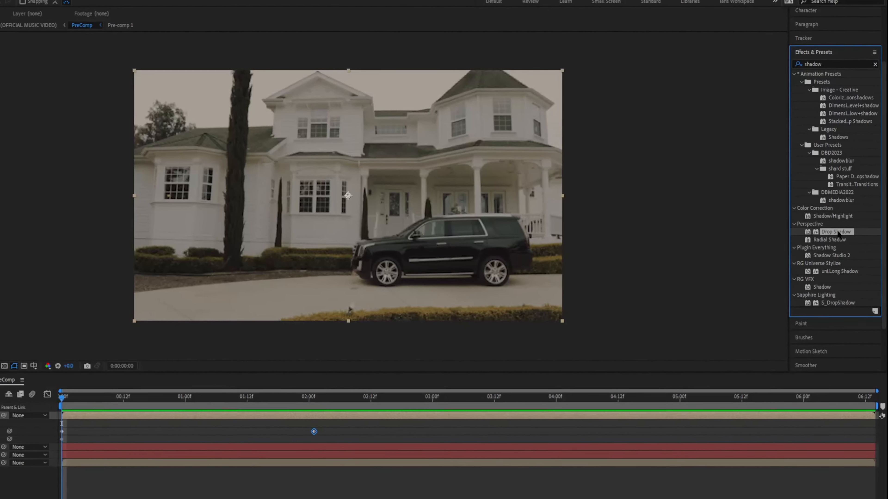
left_click_drag(827, 260, 204, 361)
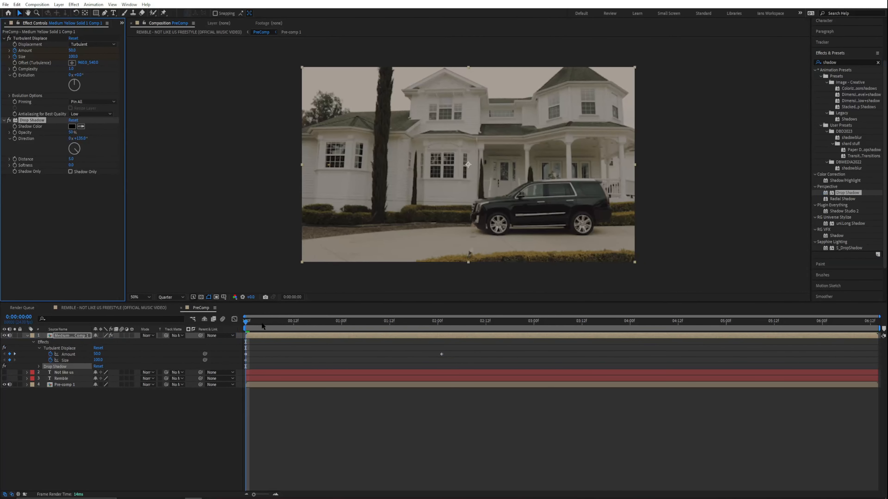
- Set the Drop Shadow's Distance to 21 with the title in view at 0:00:01:13, and preview from the start
left_click_drag(262, 325, 280, 323)
left_click_drag(337, 320, 392, 319)
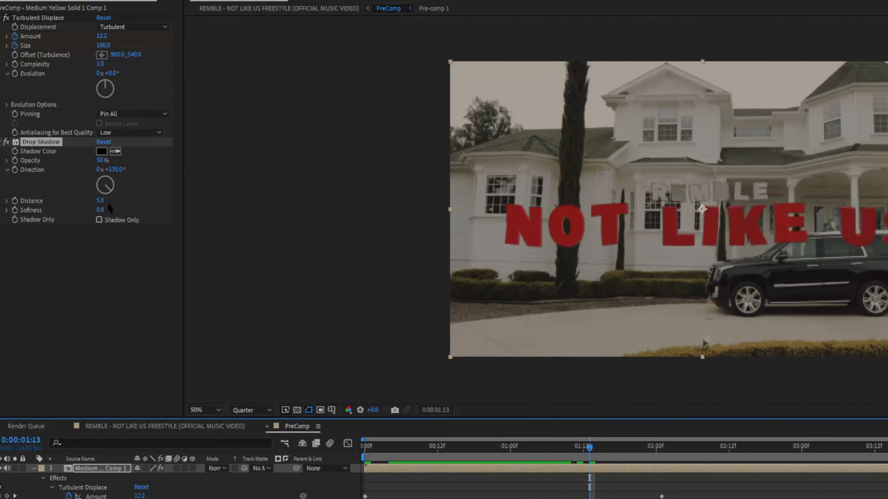
left_click_drag(101, 200, 111, 199)
left_click_drag(153, 252, 152, 252)
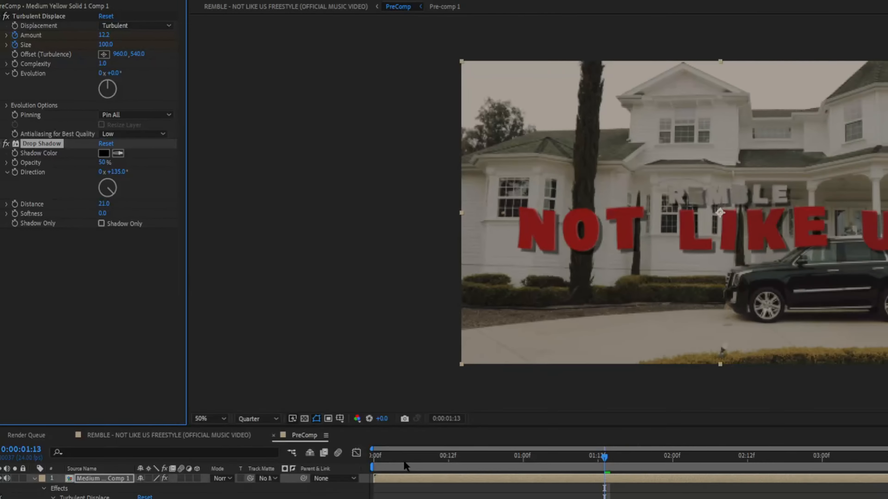
left_click_drag(403, 462, 309, 401)
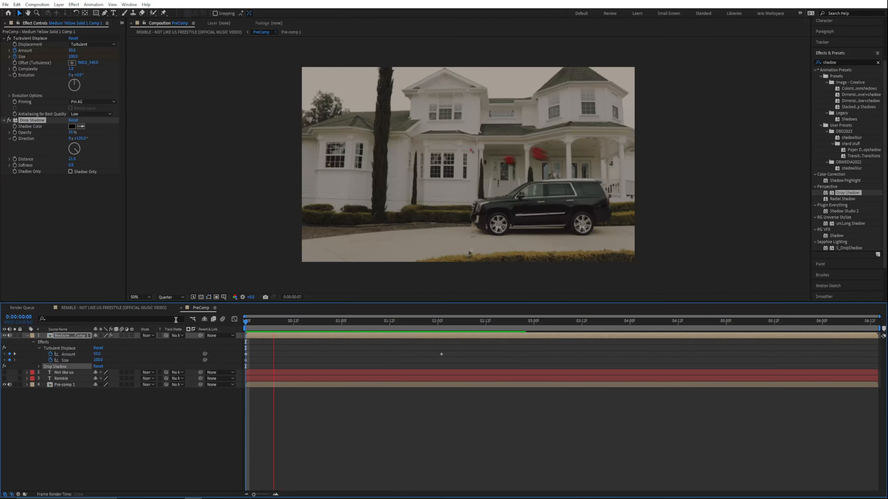